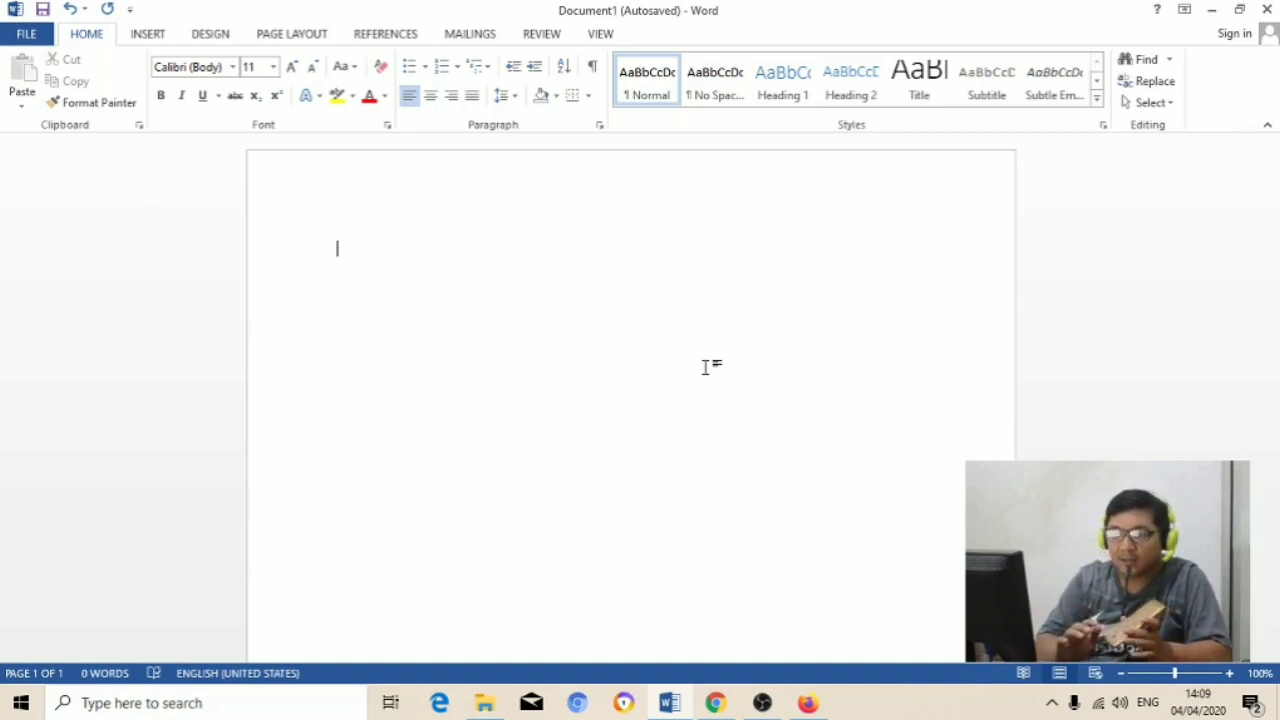
# Dictate 'Halo teman-teman, ini adalah channel it otodidak… kehidupan sehari-hari, Oke terima kasih' into the blank Word page.
pyautogui.hotkey('ctrl', 'a')
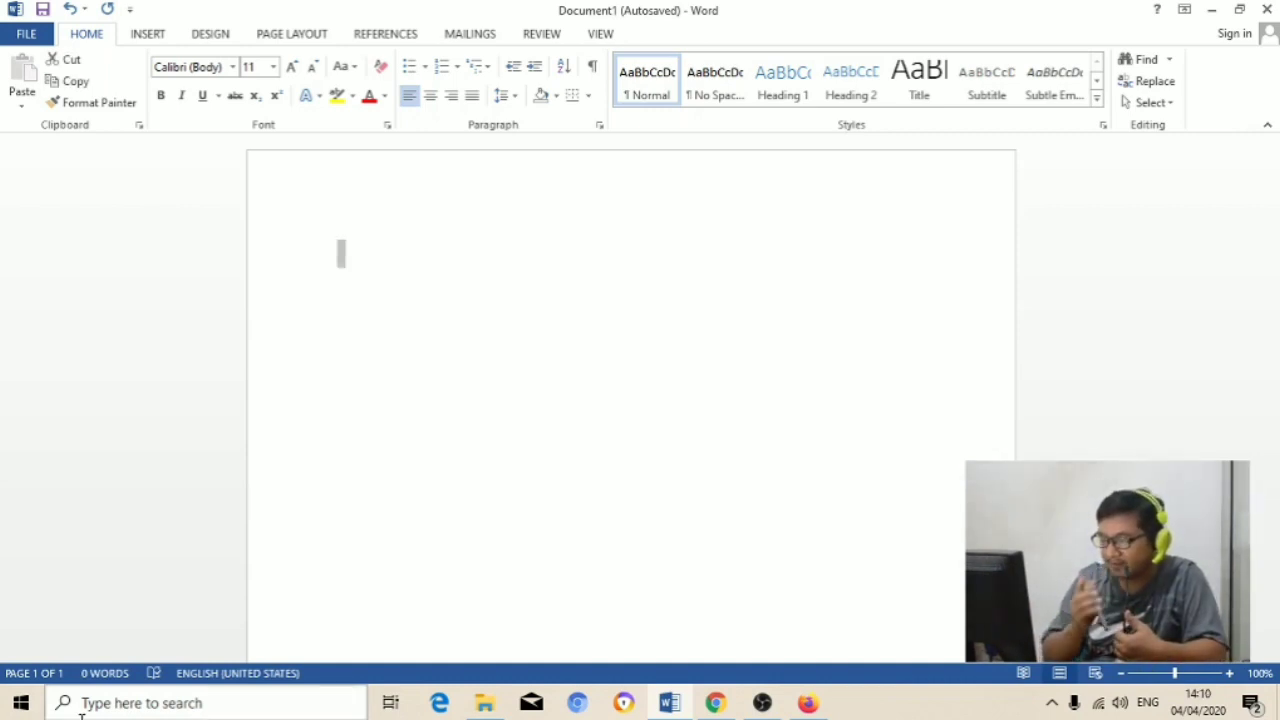
pyautogui.write('Halo teman-teman')
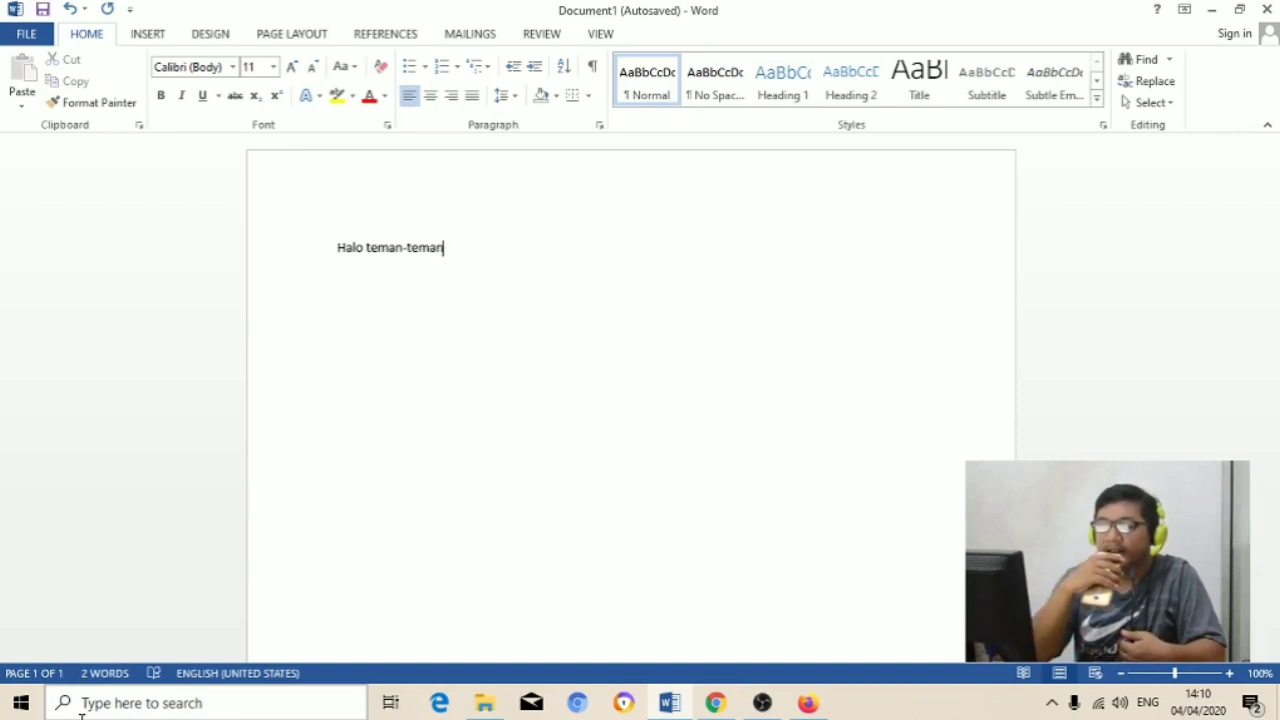
pyautogui.write('ini adalah channel it o')
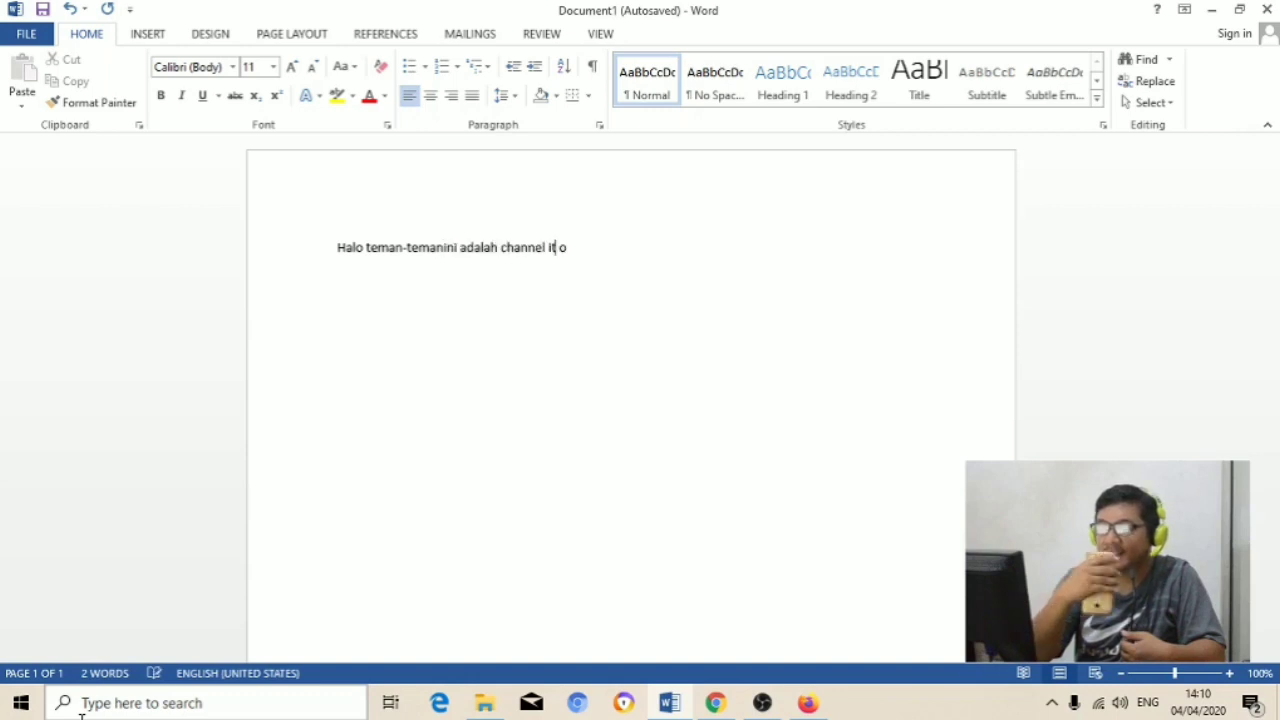
pyautogui.write('todidak')
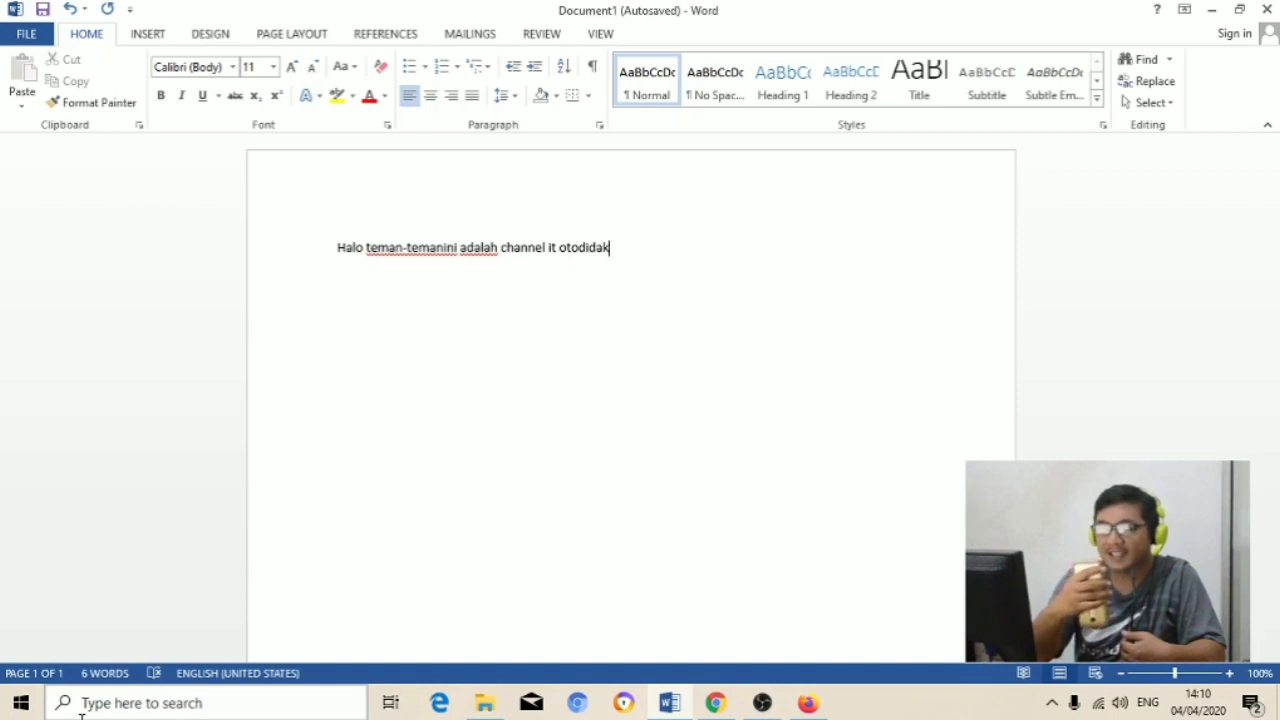
pyautogui.write('tanah yang membahas it untuk kehidupan sehari-hari')
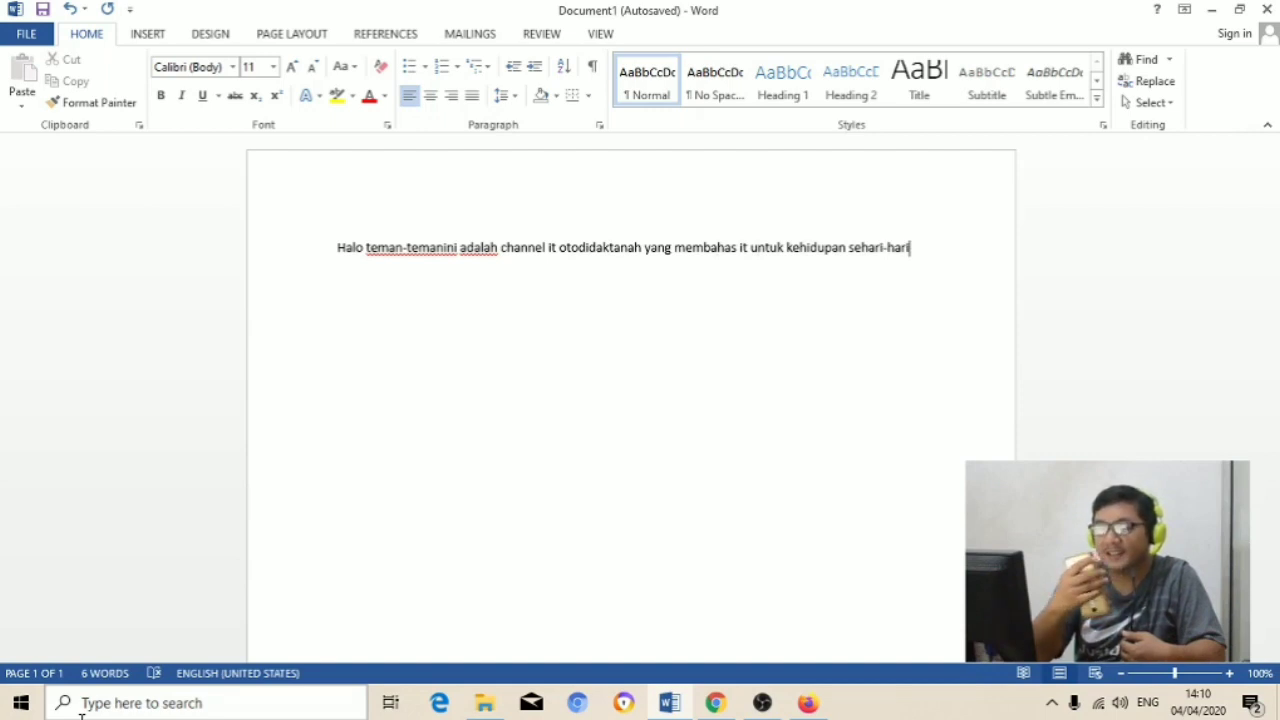
pyautogui.write('Cke terima kasih')
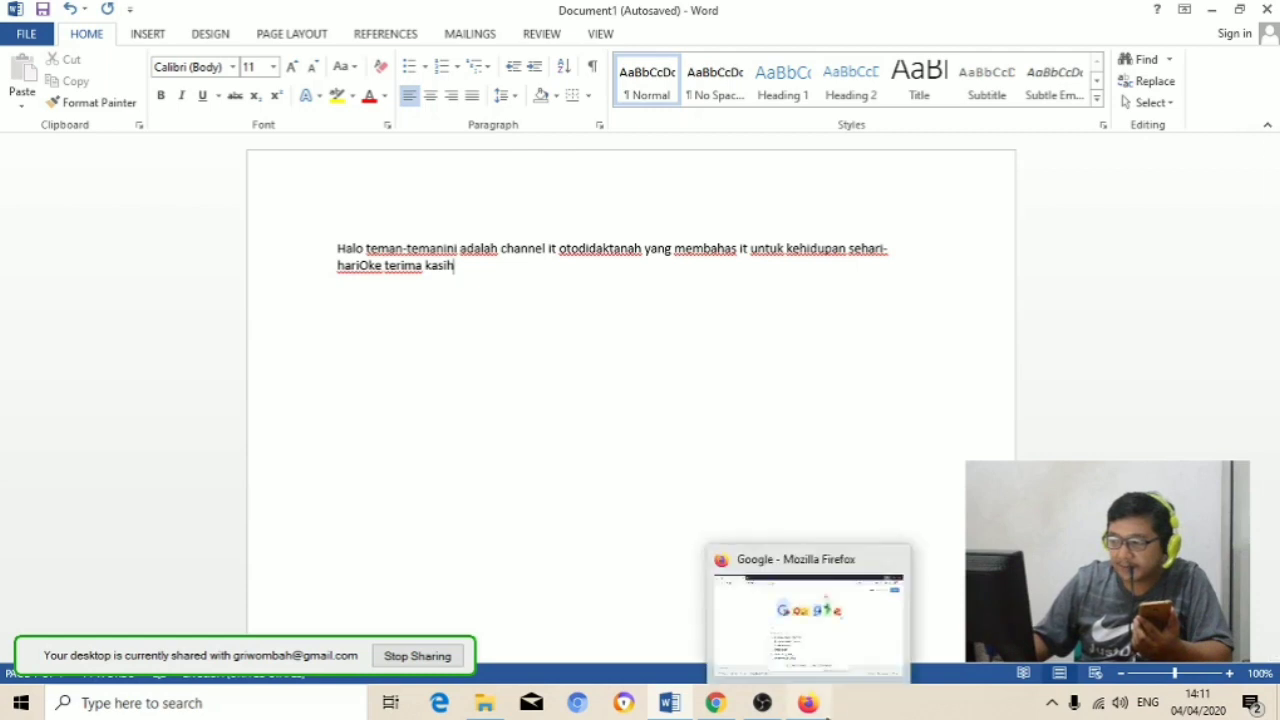
# In Firefox's Google search box, dictate 'YouTube', erase it, then dictate 'Facebook' instead.
pyautogui.click(810, 703)
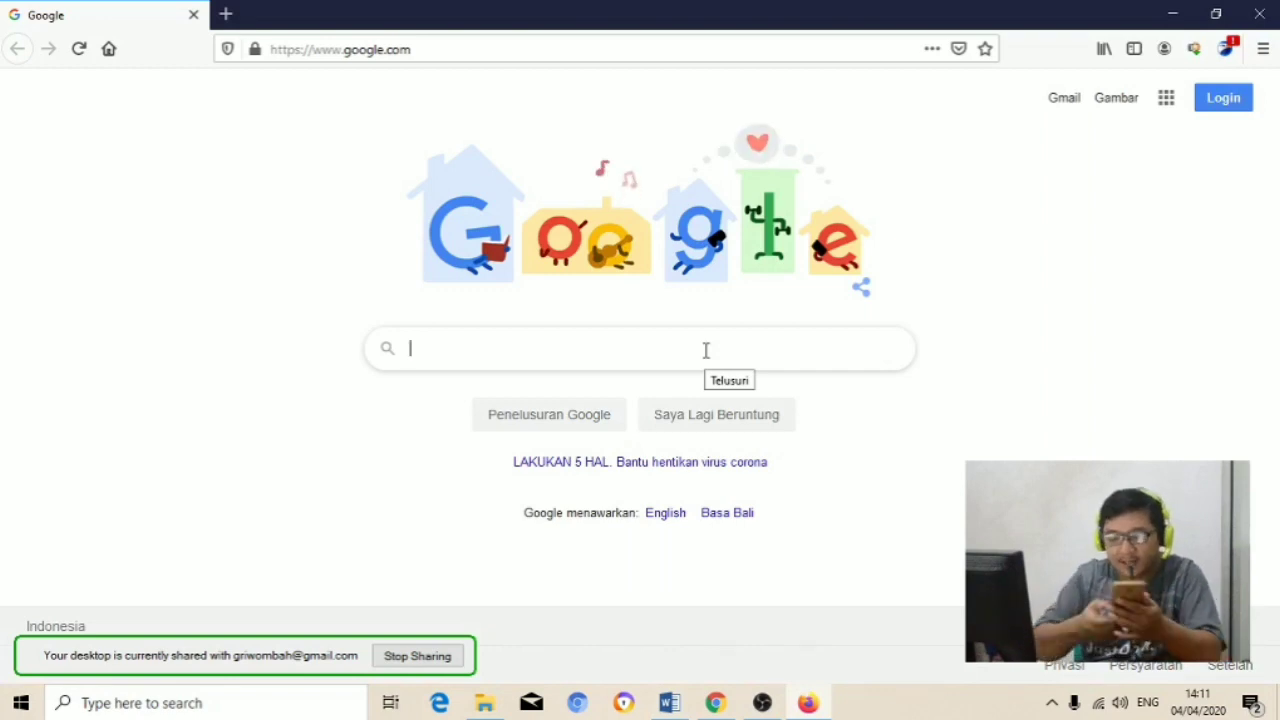
pyautogui.click(704, 352)
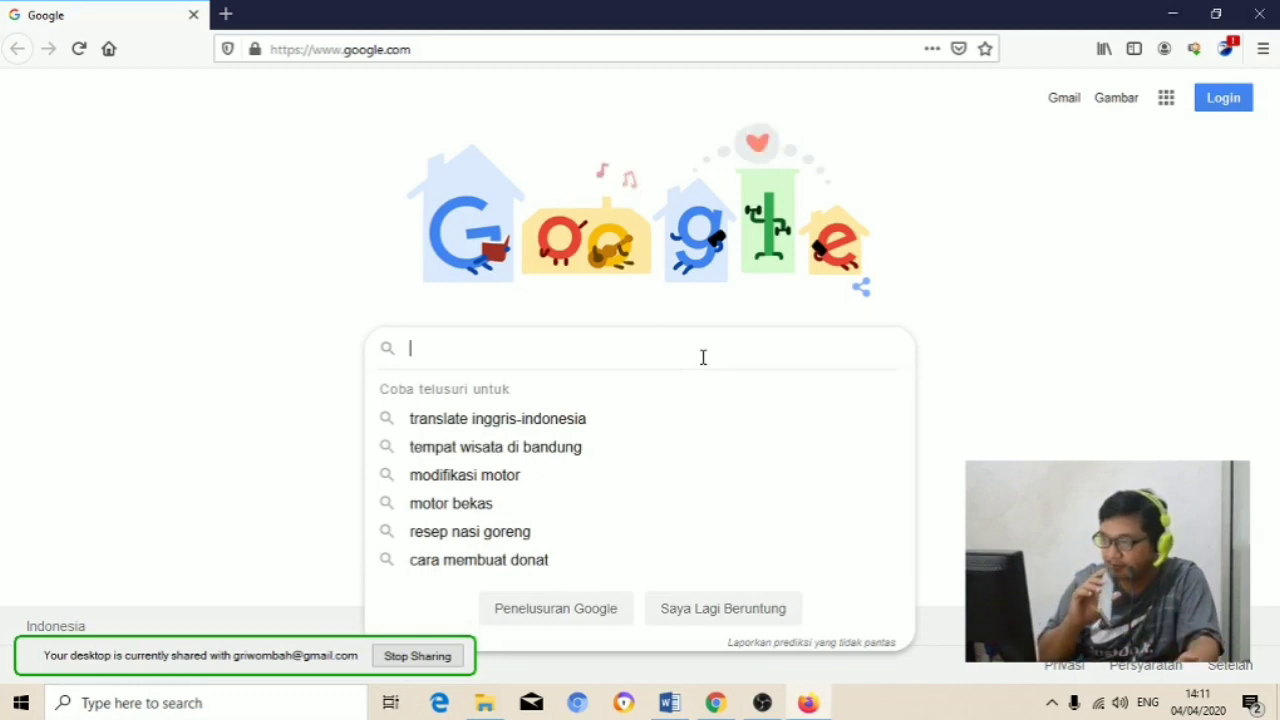
pyautogui.write('YouTube')
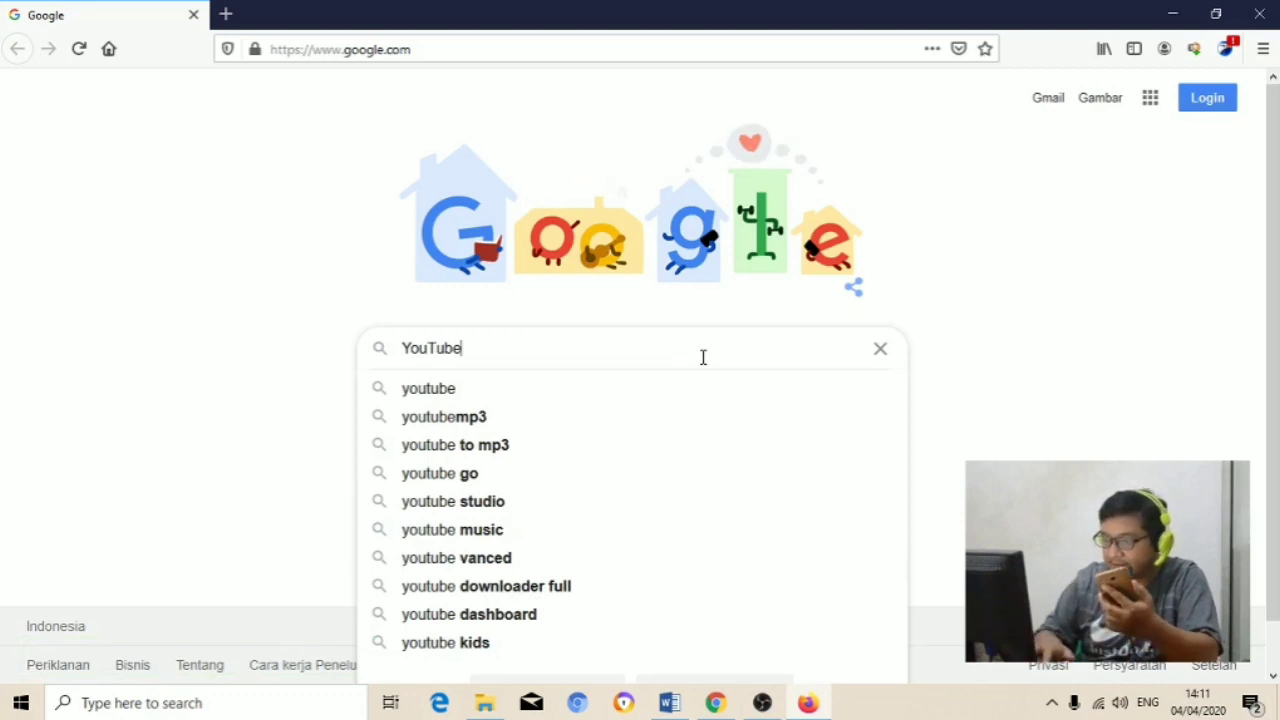
pyautogui.press('BackSpace')
pyautogui.press('BackSpace')
pyautogui.press('BackSpace')
pyautogui.press('BackSpace')
pyautogui.press('BackSpace')
pyautogui.press('BackSpace')
pyautogui.press('BackSpace')
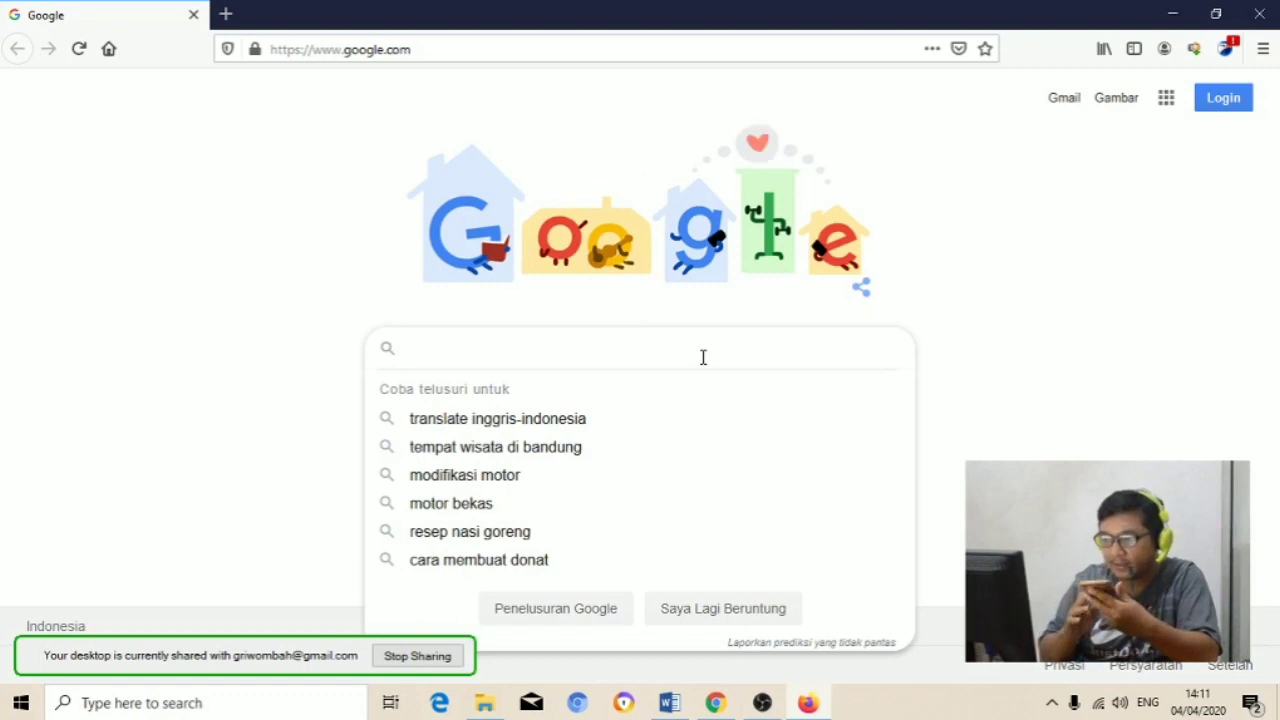
pyautogui.write('Facebook')
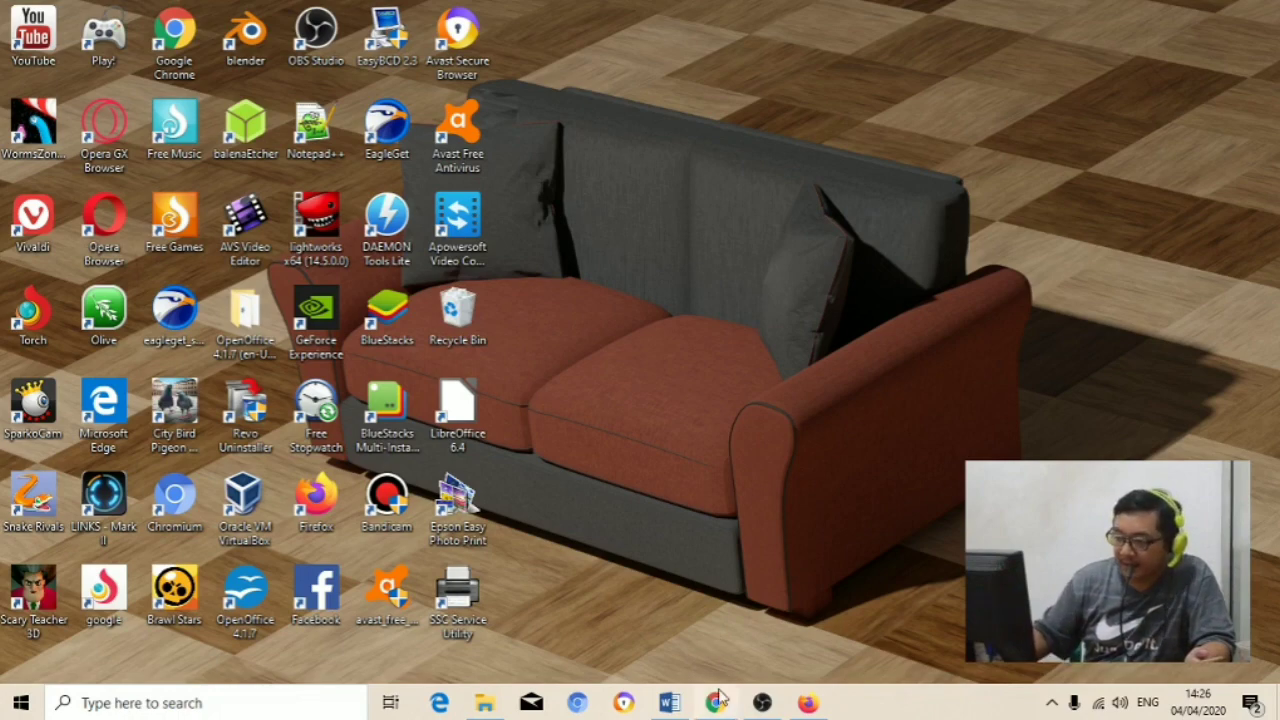
pyautogui.moveTo(715, 703)
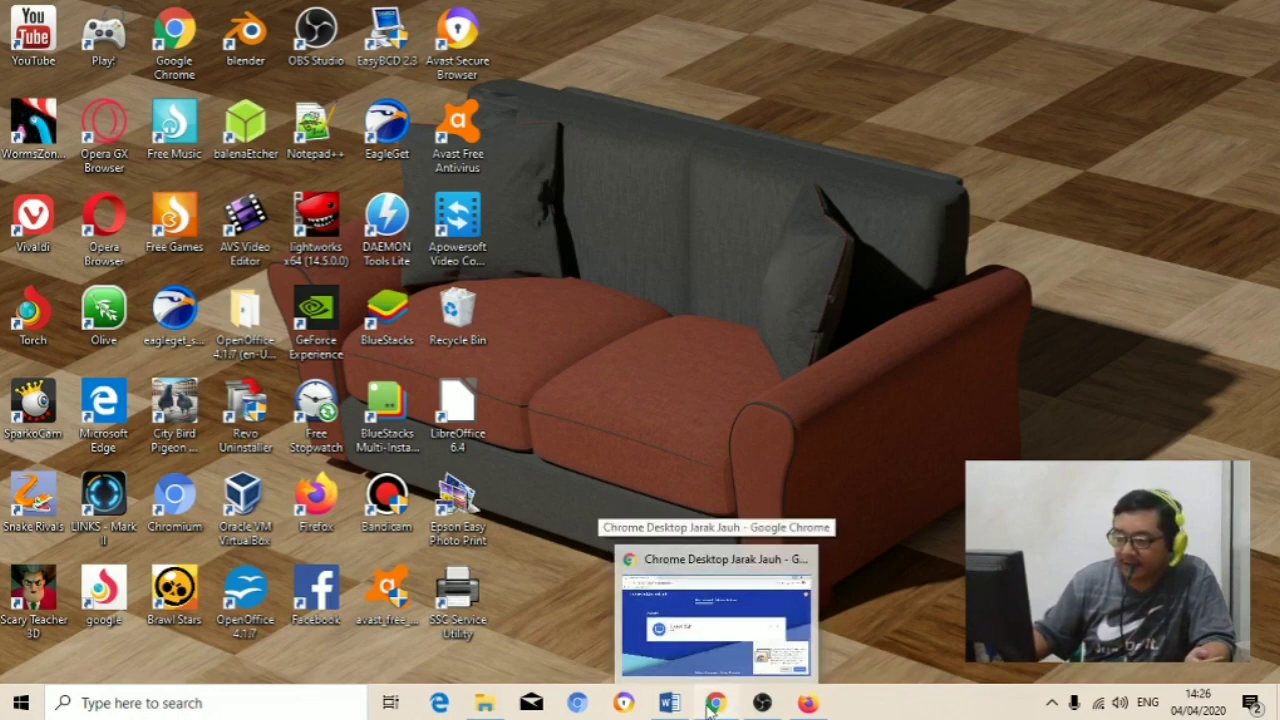
pyautogui.click(709, 707)
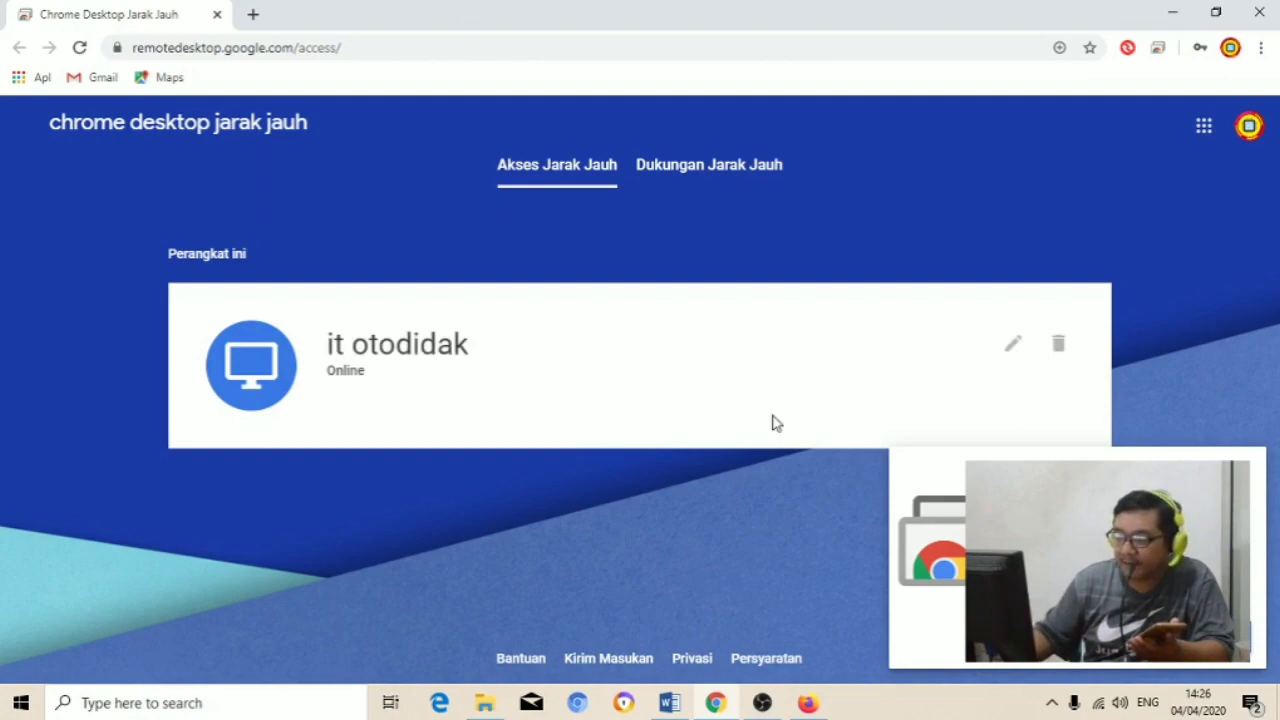
pyautogui.click(716, 703)
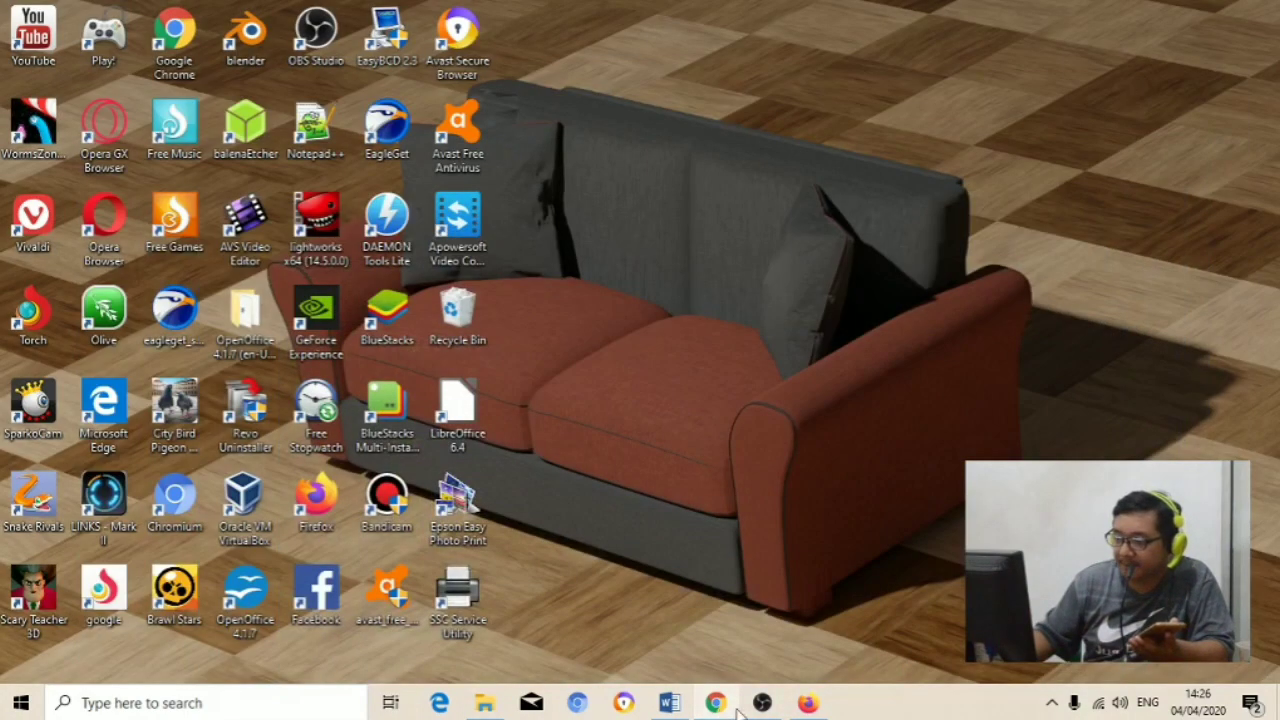
pyautogui.click(808, 703)
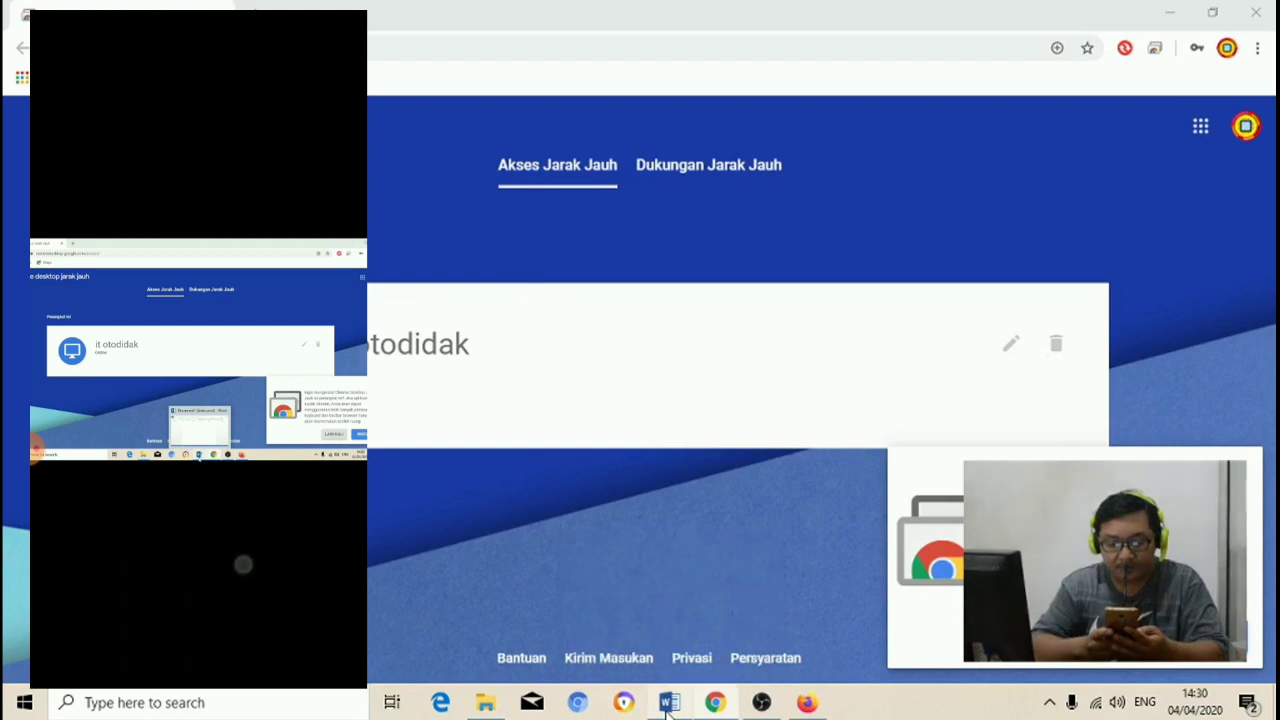
# Place the cursor in the remote Word document and show the phone keyboard from the remote-desktop toolbar.
pyautogui.click(668, 702)
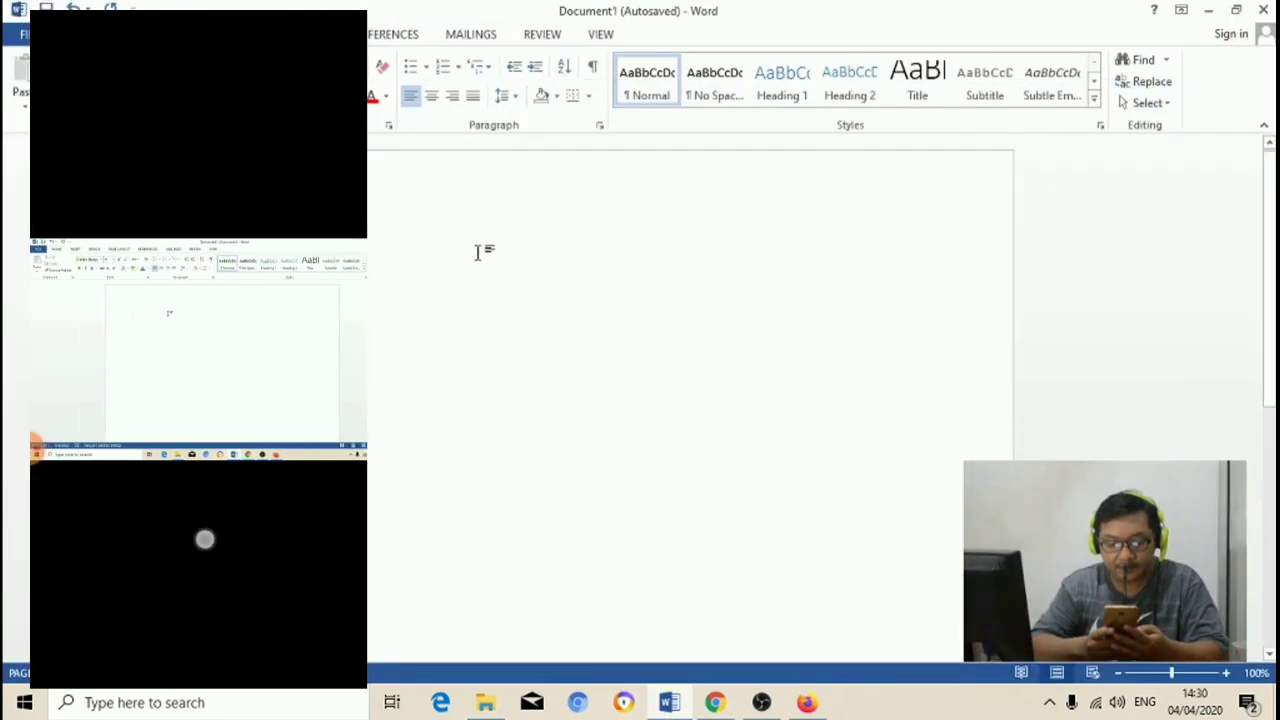
pyautogui.click(388, 256)
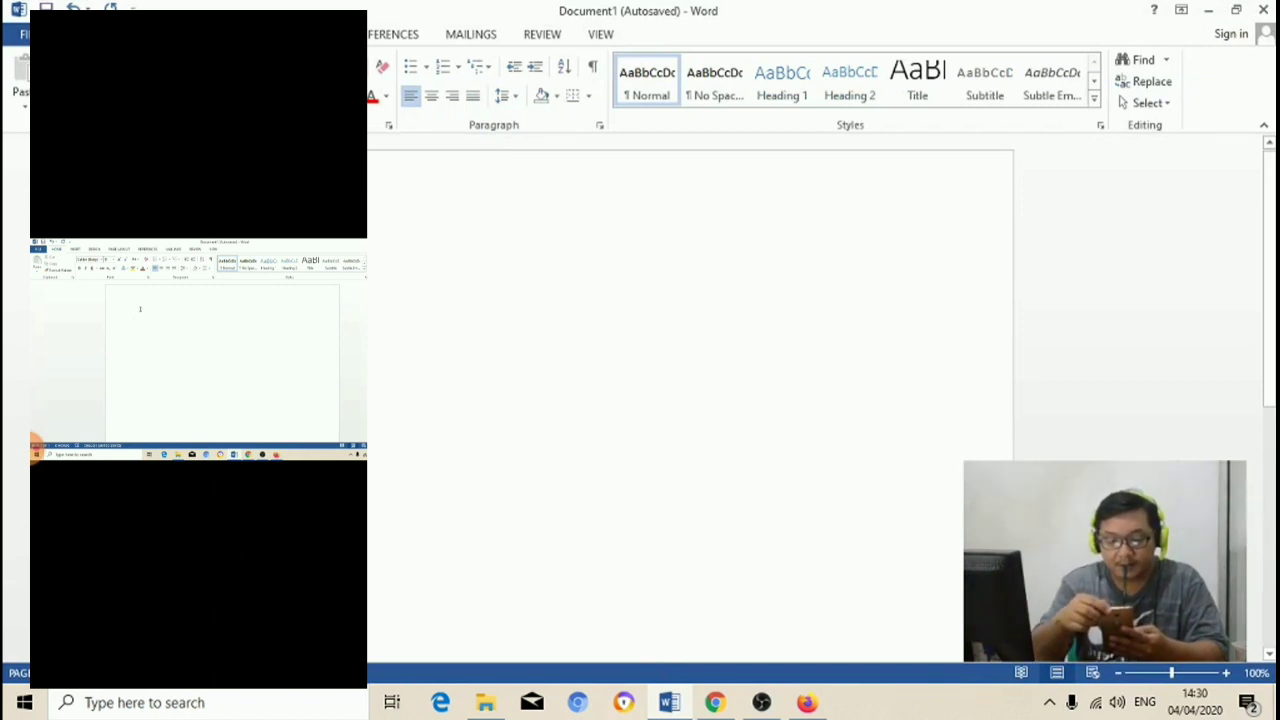
pyautogui.moveTo(306, 14); pyautogui.dragTo(306, 50)
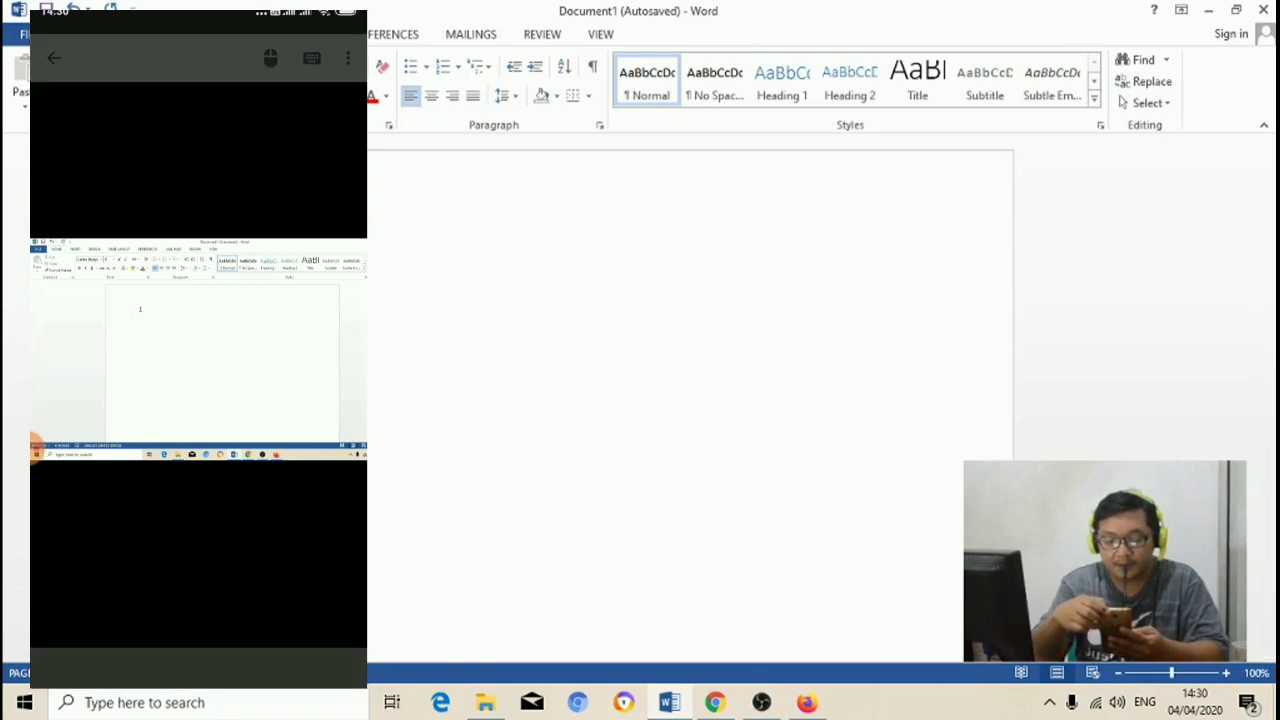
pyautogui.click(306, 160)
pyautogui.click(310, 62)
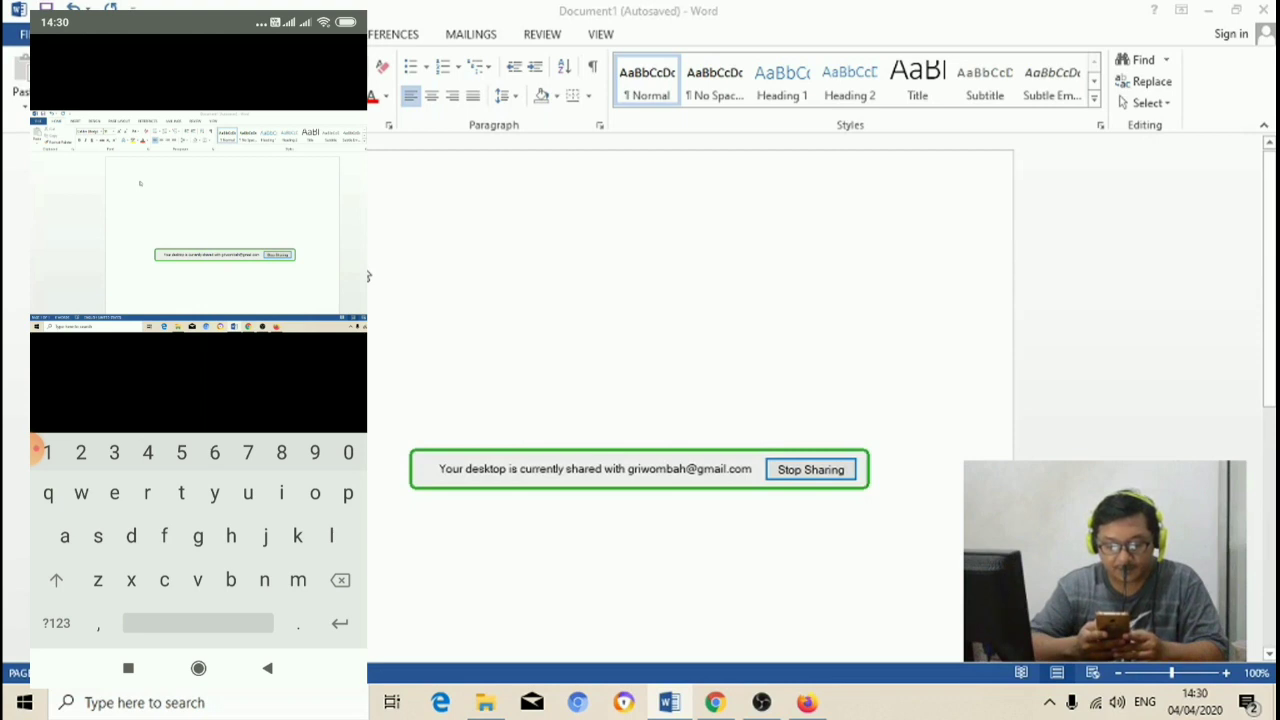
# Use Gboard voice input to dictate the sentence about ideas for everyday life into Word.
pyautogui.click(56, 623)
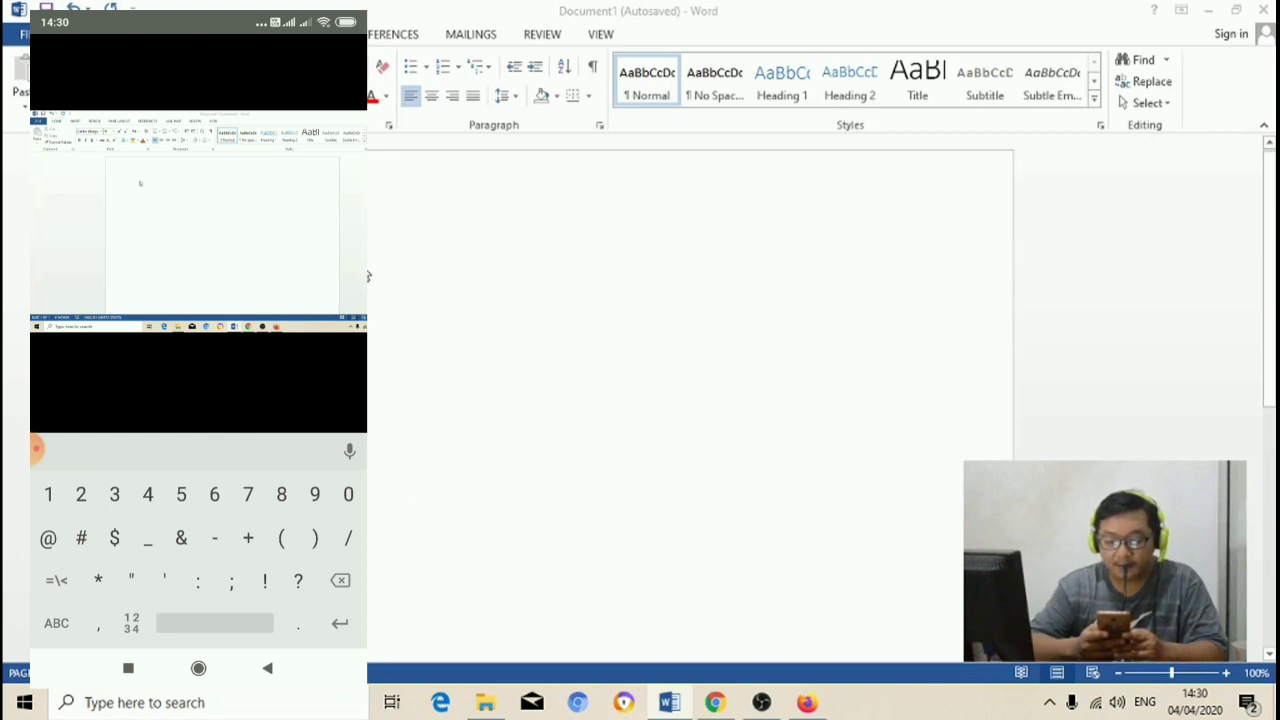
pyautogui.click(349, 451)
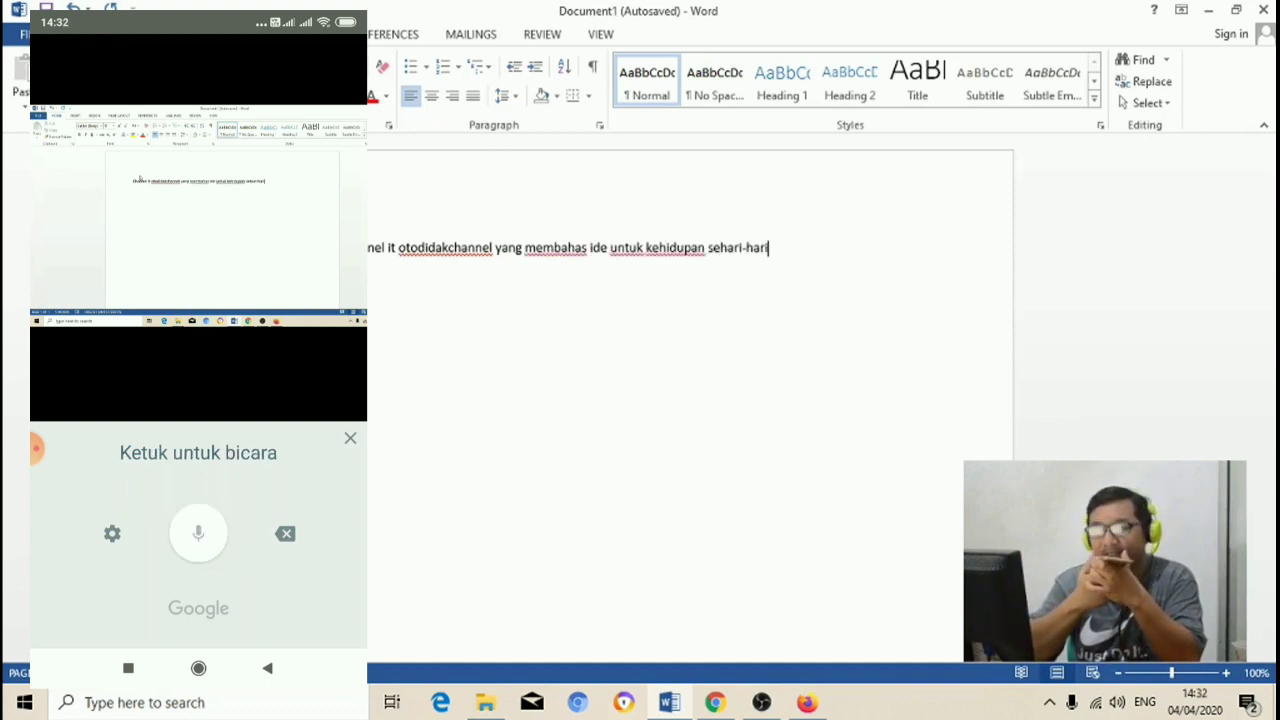
# Resume dictation listening, then switch the PC to the Chrome Remote Desktop page in Chrome.
pyautogui.click(198, 533)
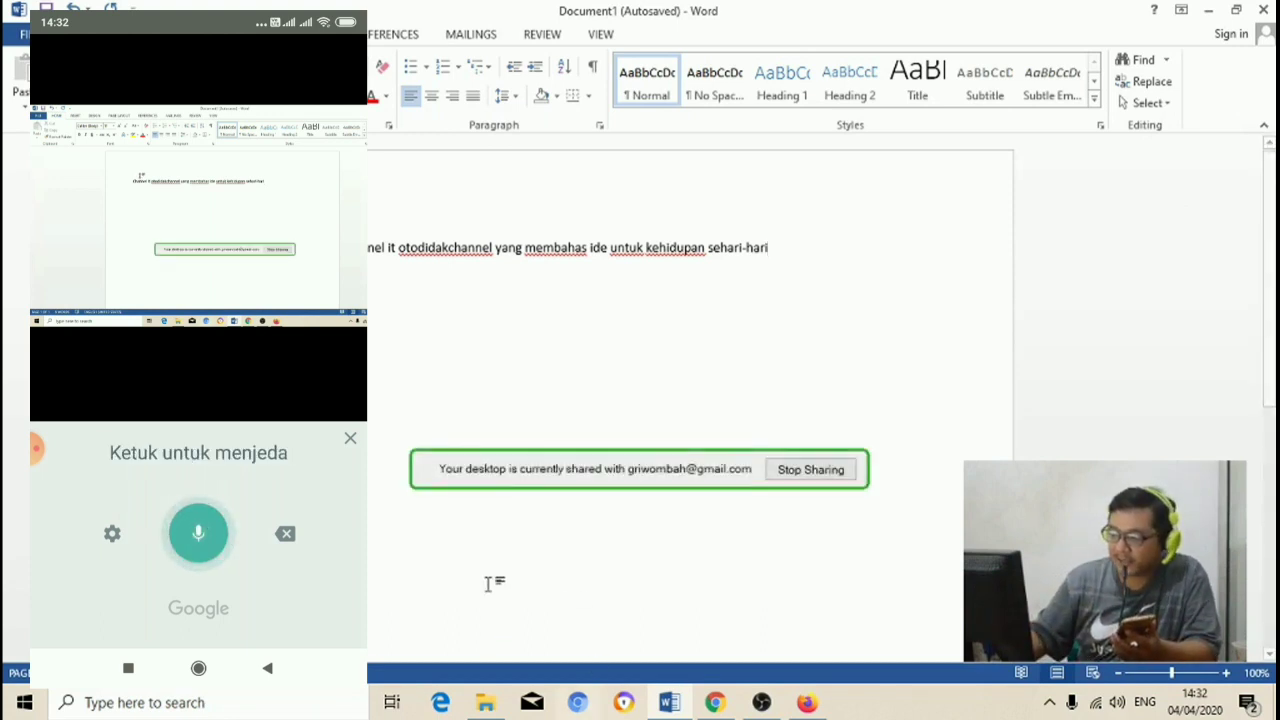
pyautogui.click(730, 702)
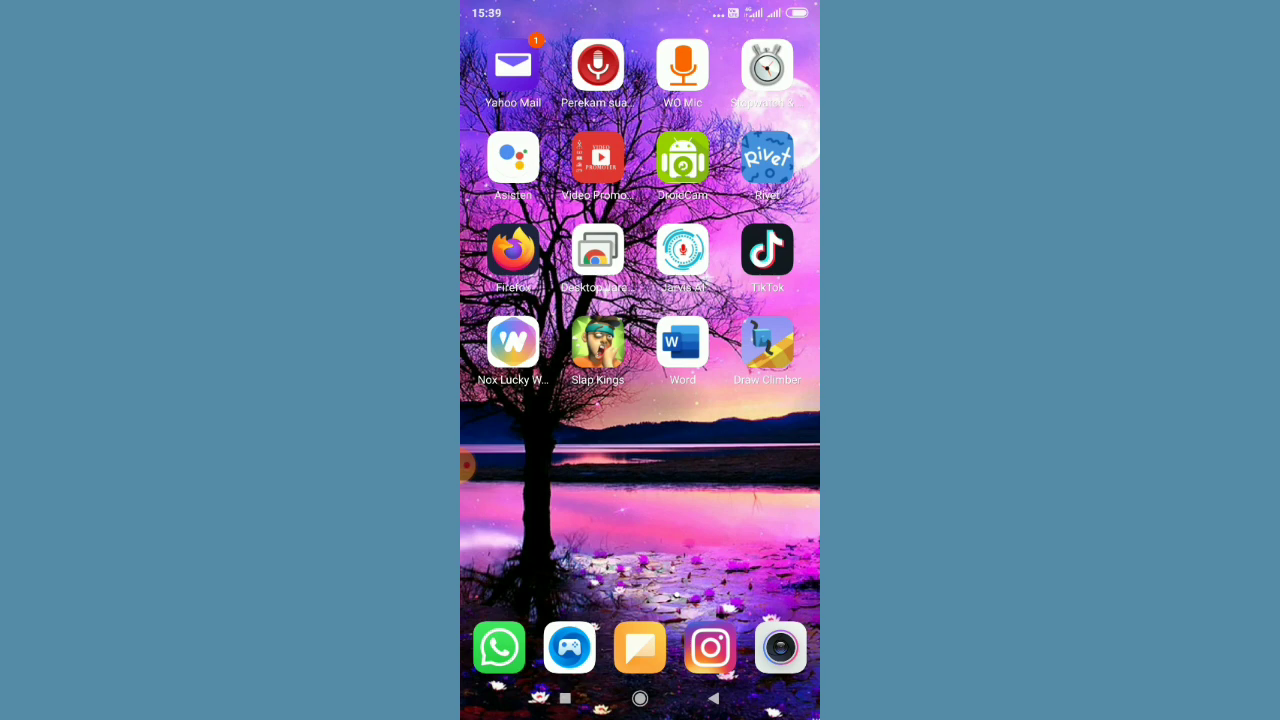
# Create blank Word document Dokumen (1), toggle Gboard's 'Gunakan dikte' off and on, and return.
pyautogui.click(682, 342)
pyautogui.click(551, 134)
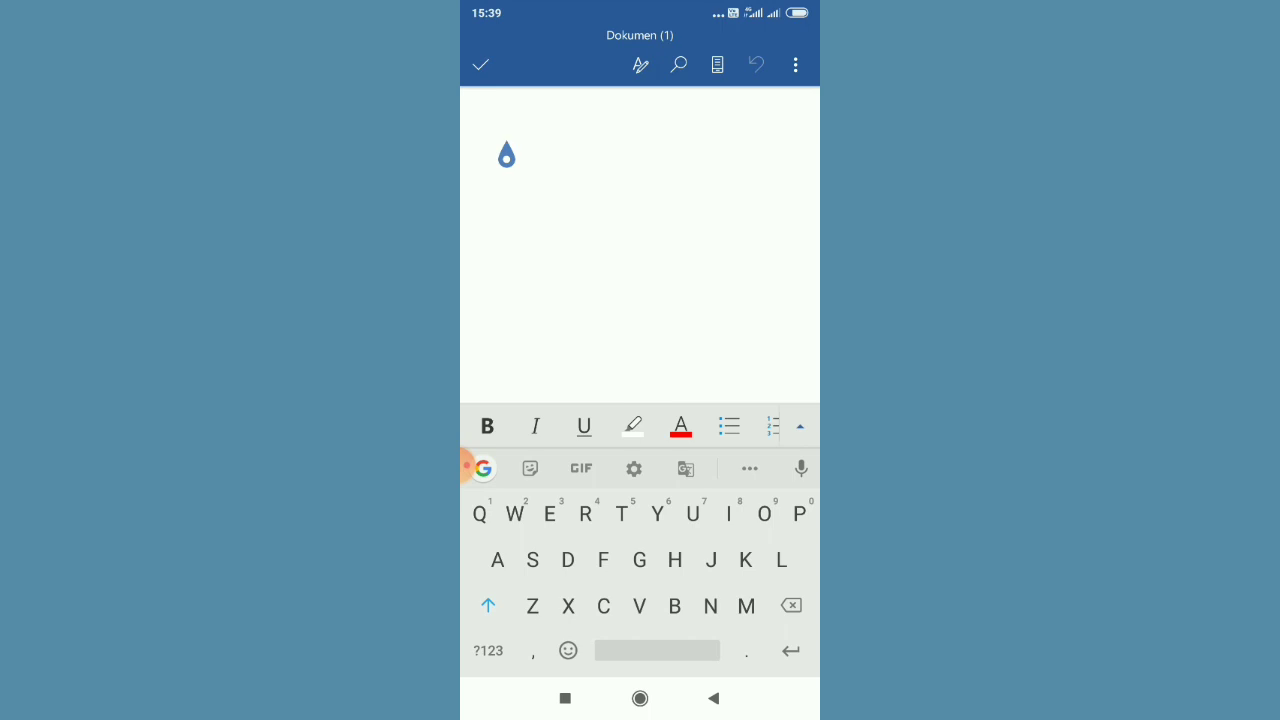
pyautogui.click(634, 468)
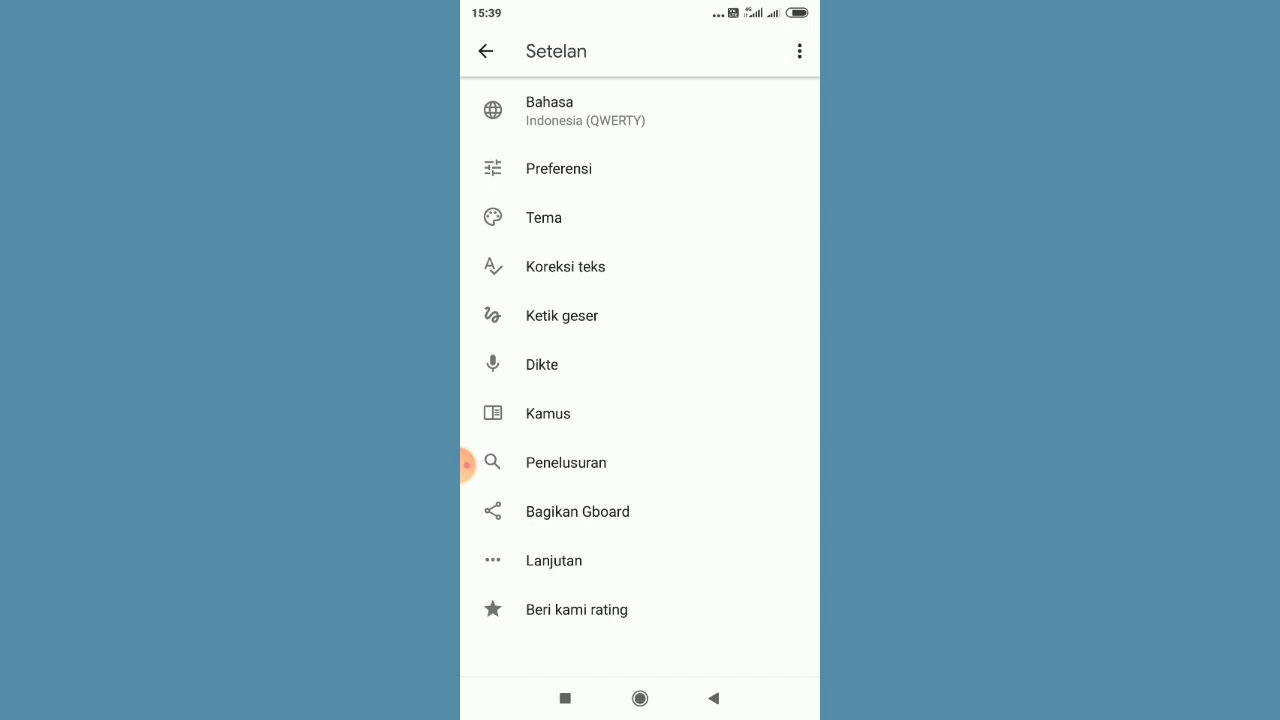
pyautogui.click(542, 364)
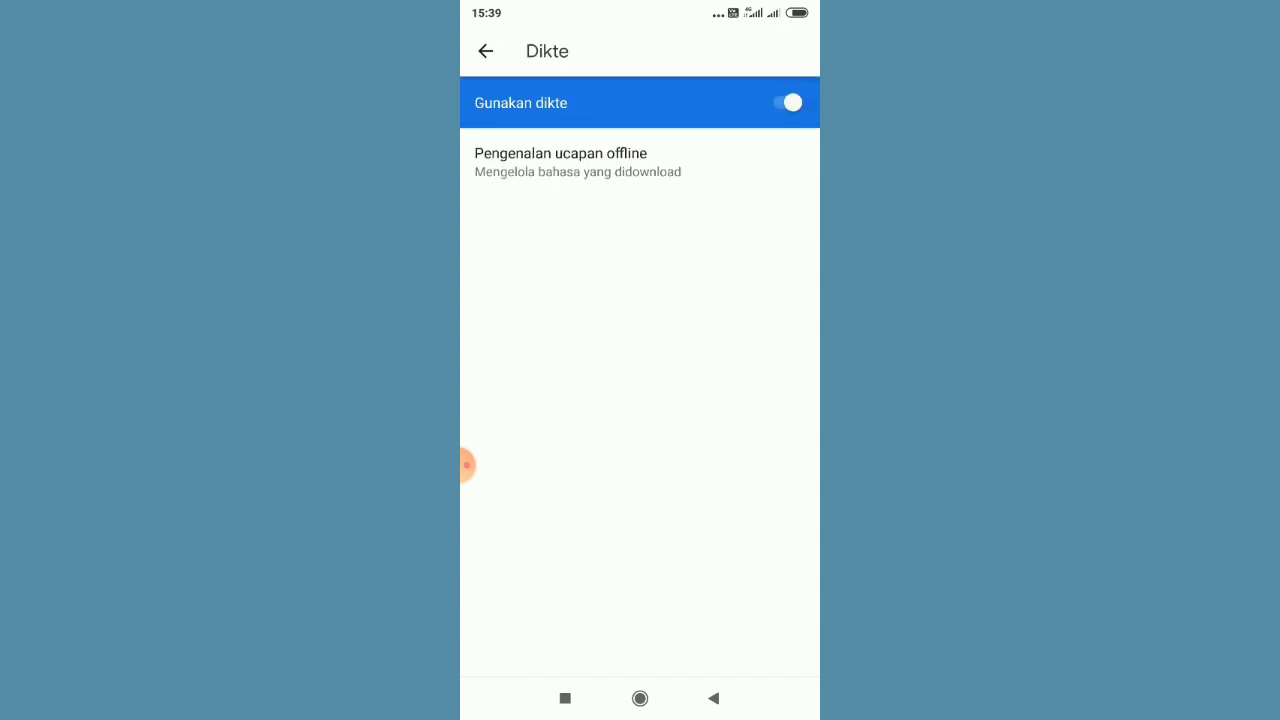
pyautogui.click(788, 102)
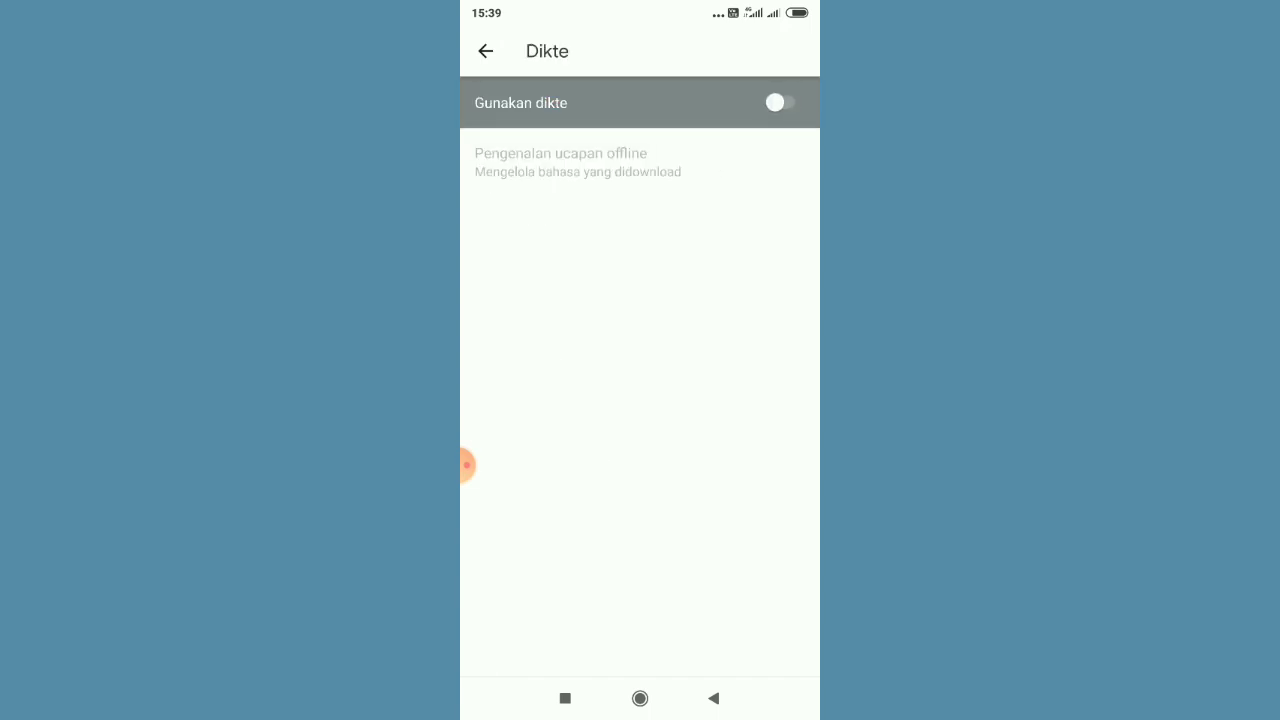
pyautogui.click(780, 103)
pyautogui.click(485, 51)
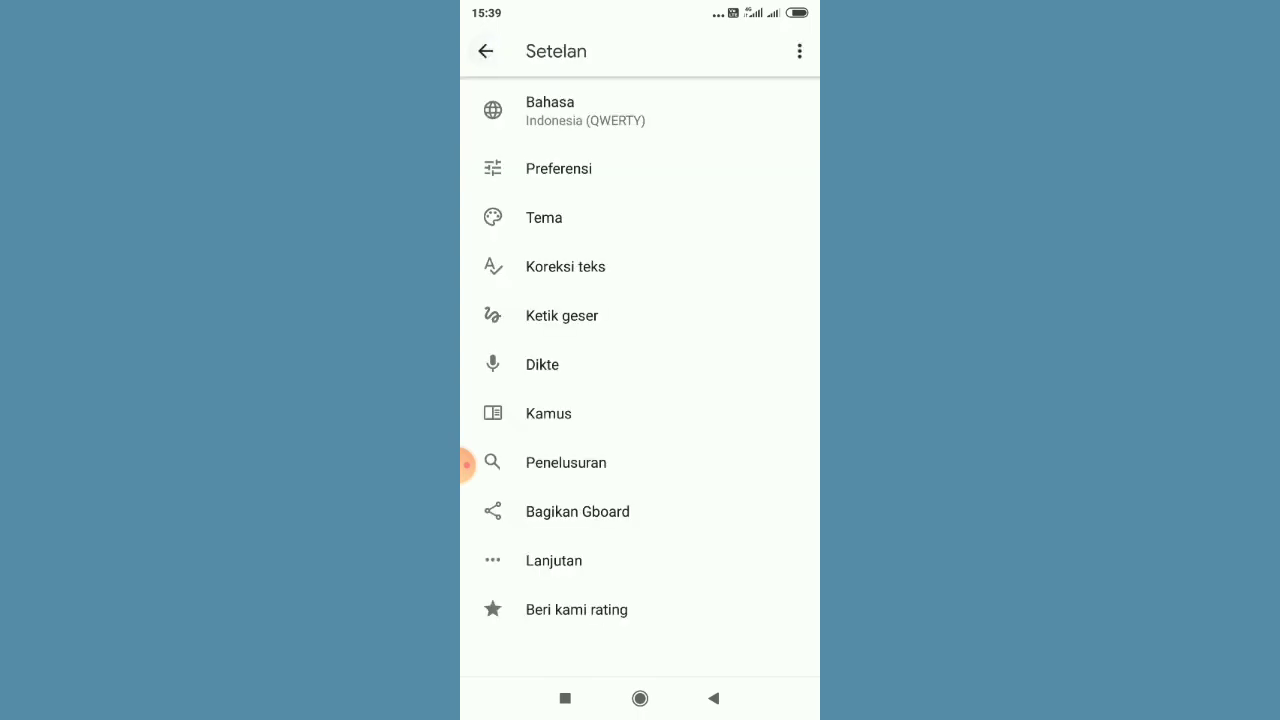
pyautogui.click(506, 140)
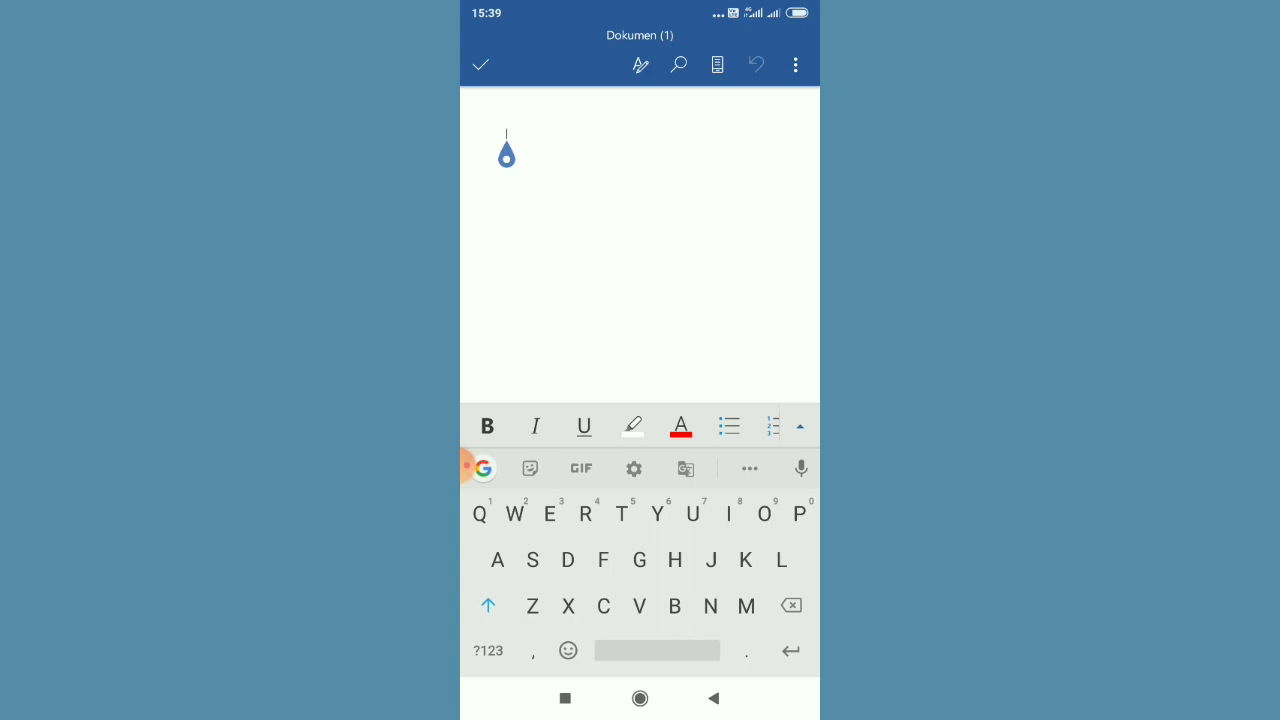
# Start Gboard voice typing from the suggestion-strip microphone over the empty Dokumen (1).
pyautogui.click(801, 468)
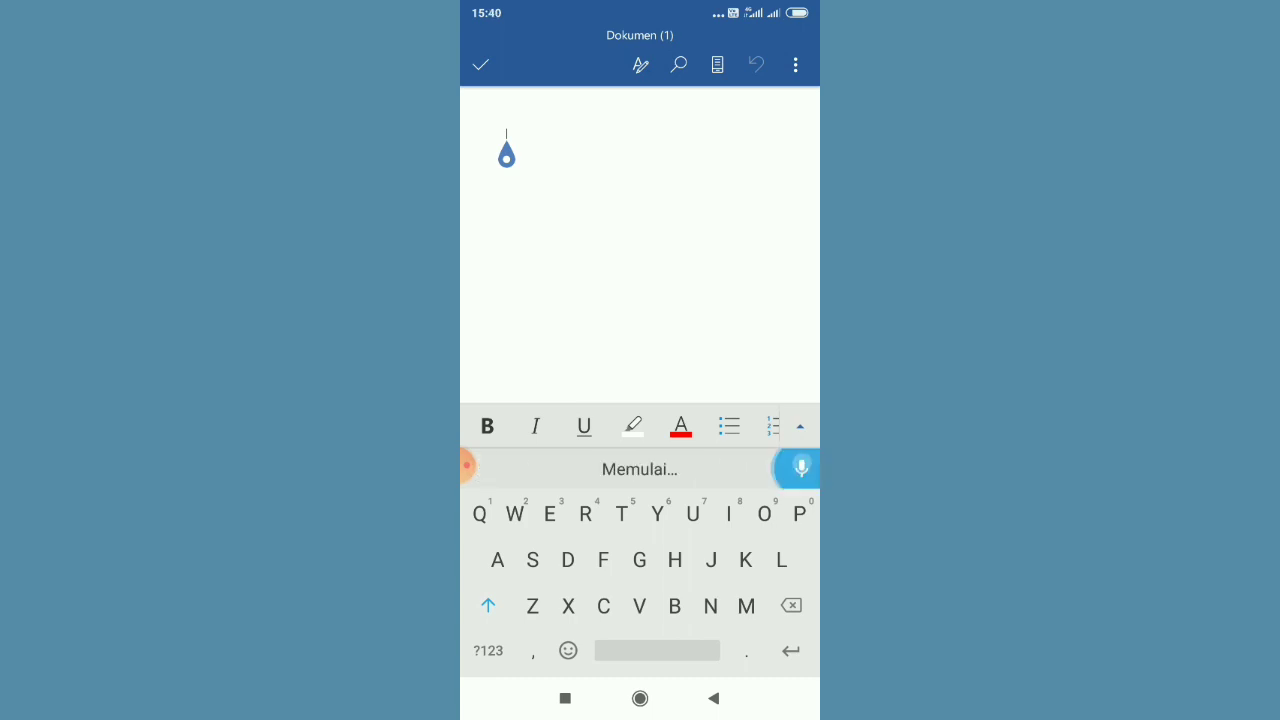